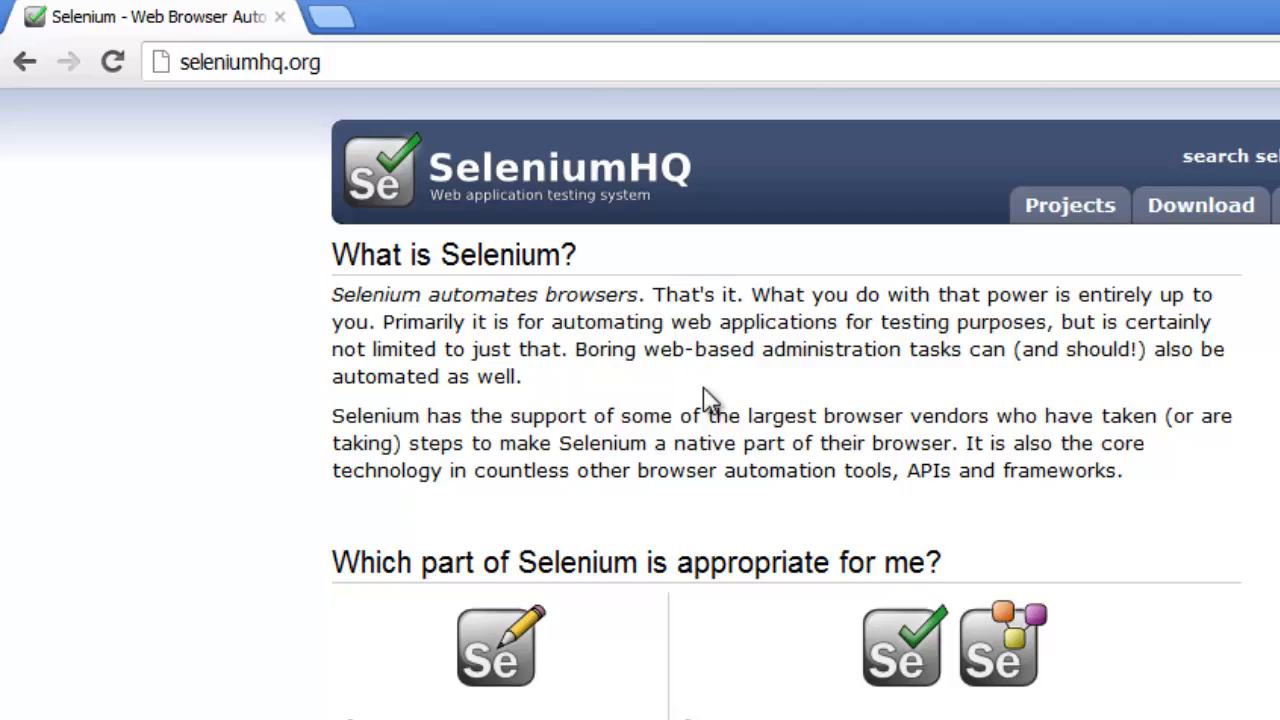
# Copy the selenium-java dependency block from the Selenium Maven information page and return to IntelliJ.
pyautogui.click(1201, 205)
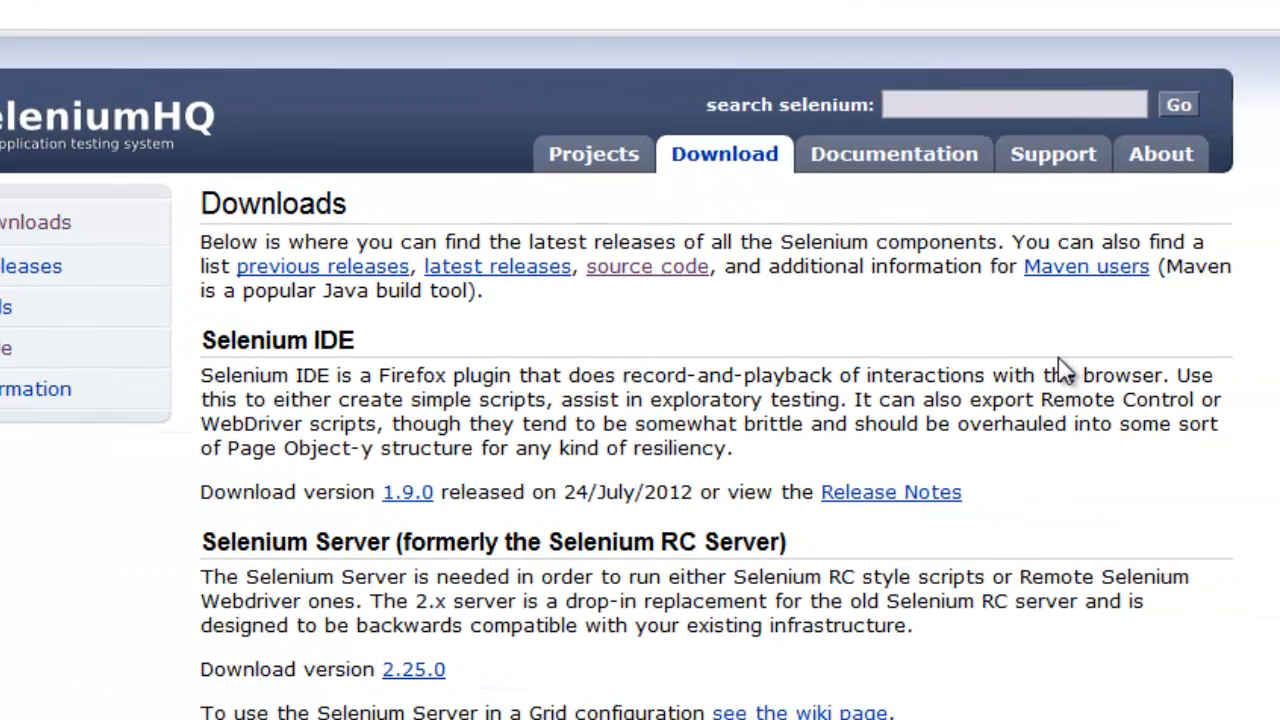
pyautogui.click(1084, 270)
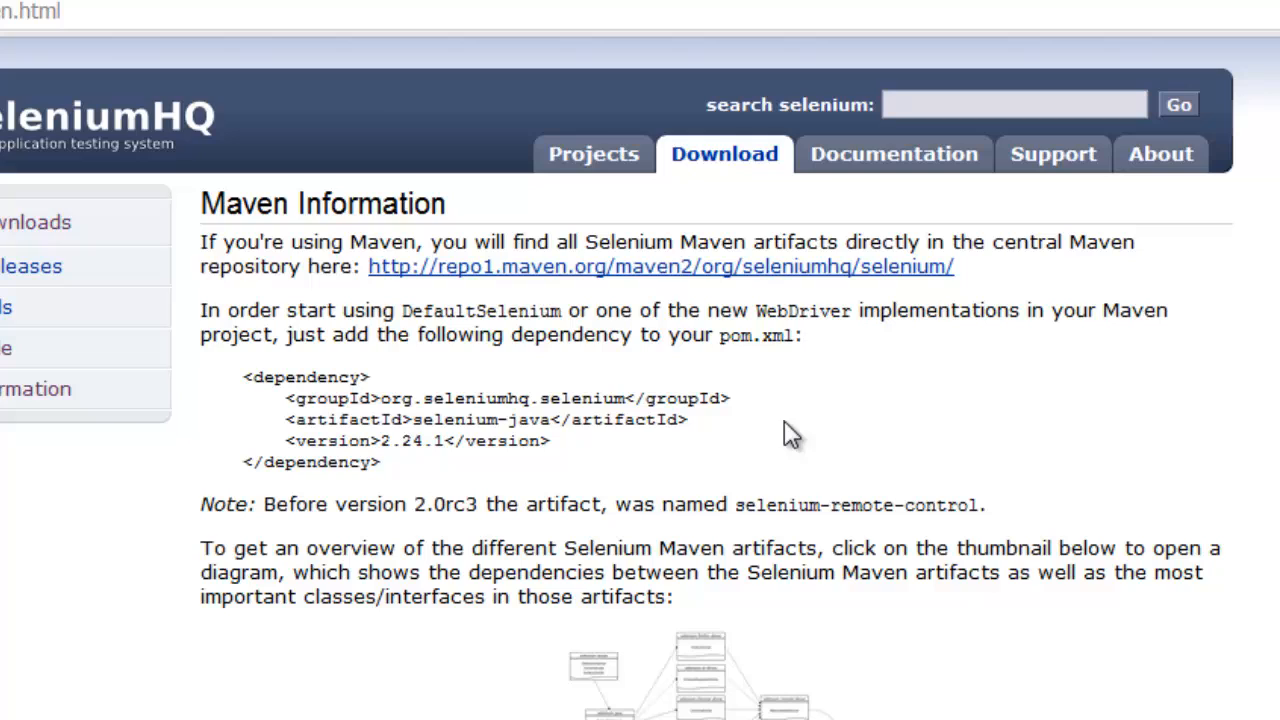
pyautogui.moveTo(380, 462); pyautogui.dragTo(243, 377)
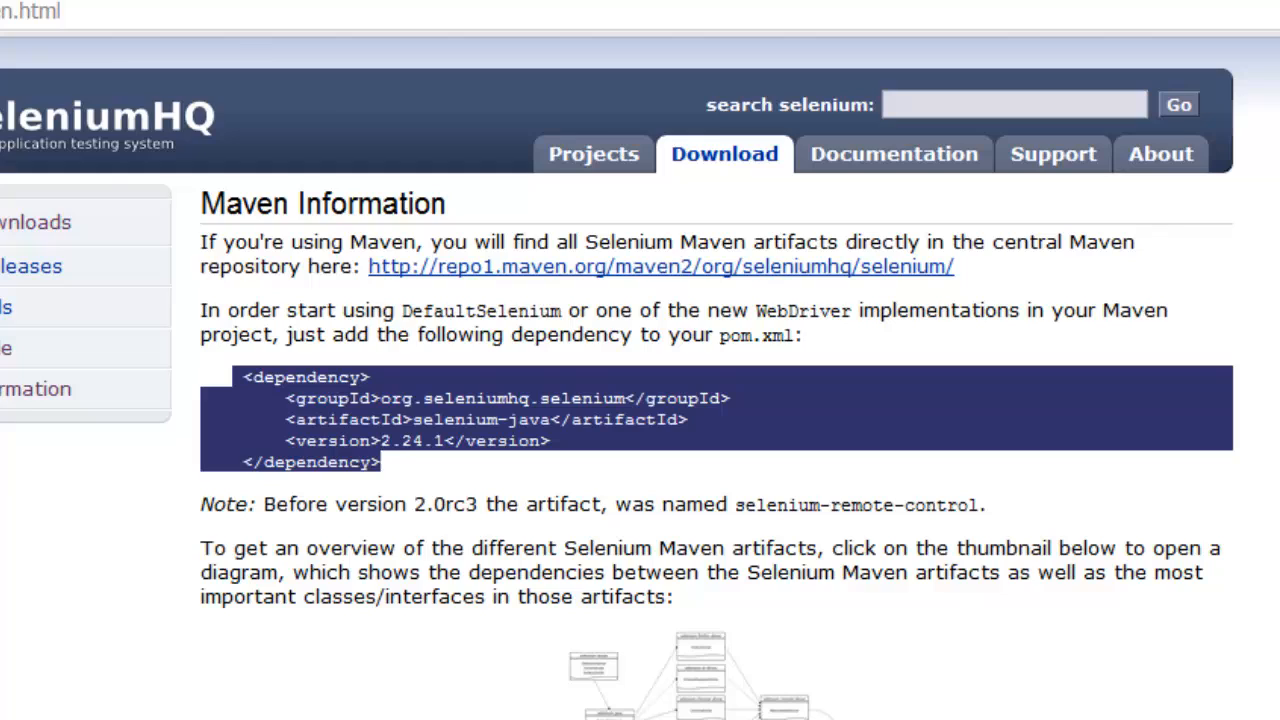
pyautogui.hotkey('alt', 'Tab')
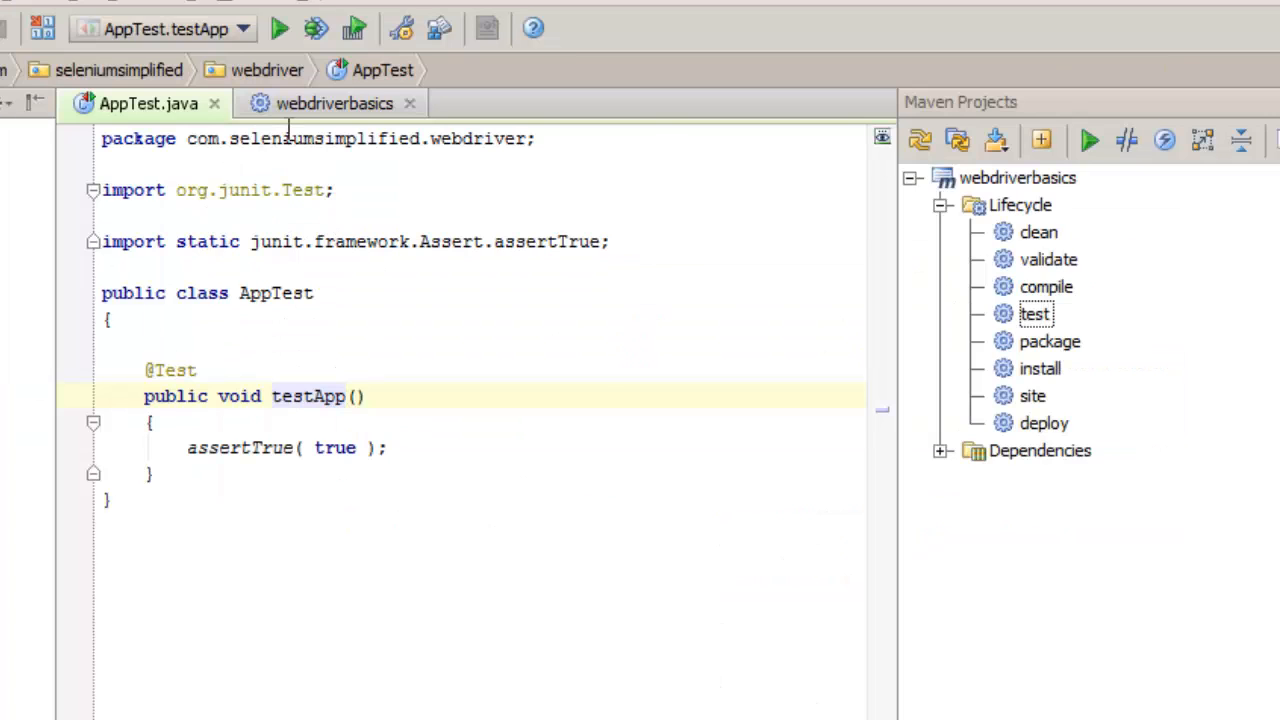
# Paste the selenium-java 2.24.1 dependency below junit in webdriverbasics pom.xml and watch Maven download it.
pyautogui.click(310, 103)
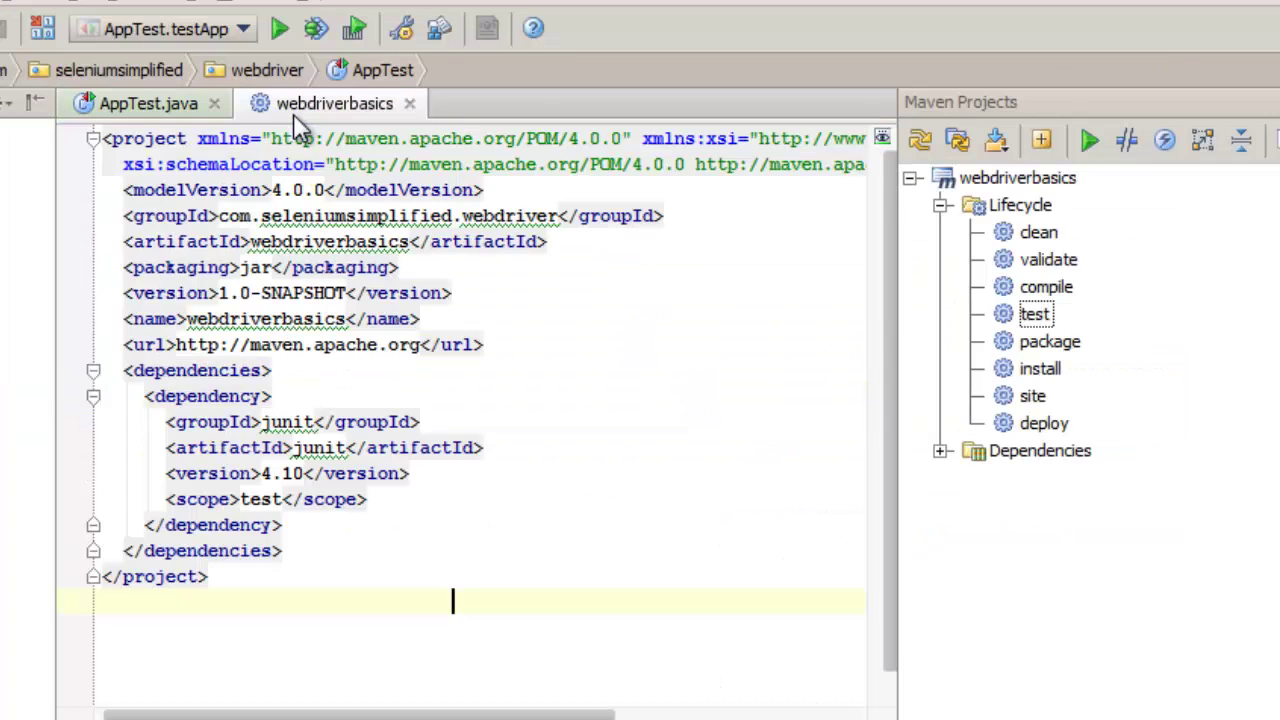
pyautogui.click(410, 525)
pyautogui.press('Return')
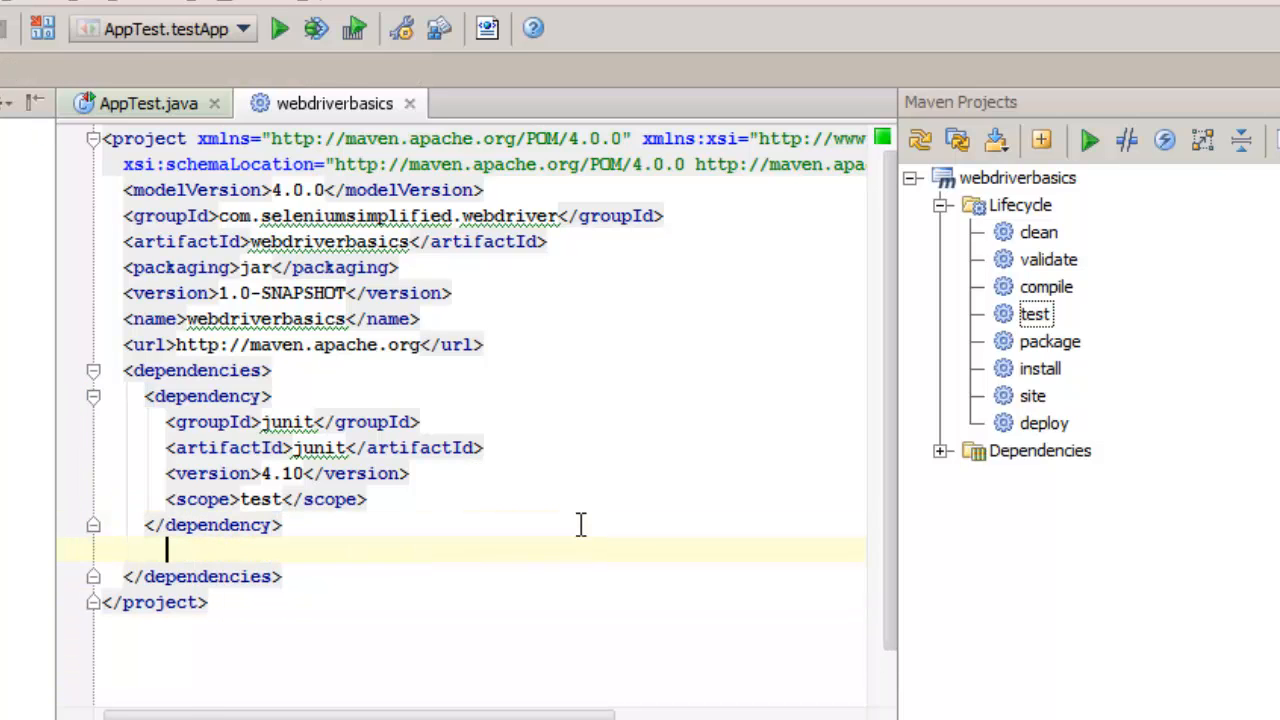
pyautogui.write('<dependency>     <groupId>org.seleniumhq.selenium</groupId>     <artifactId>selenium-java</artifactId>     <version>2.24.1</version> </dependency>')
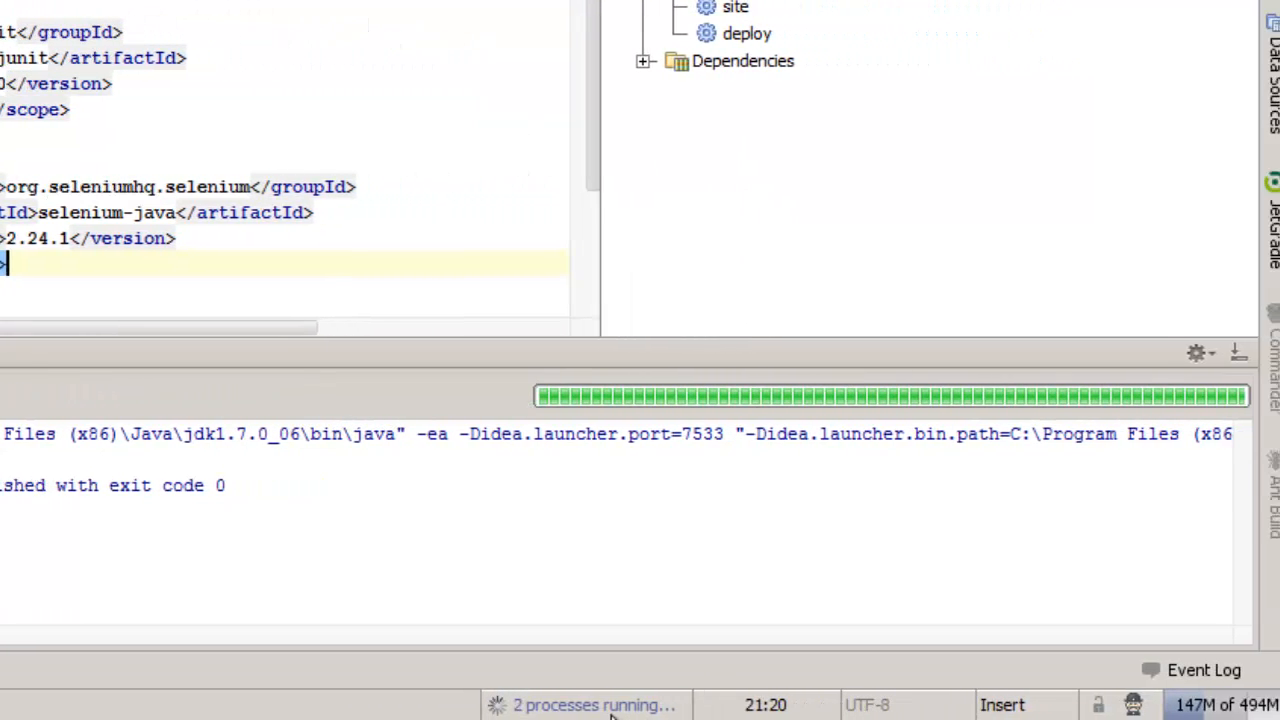
pyautogui.click(530, 705)
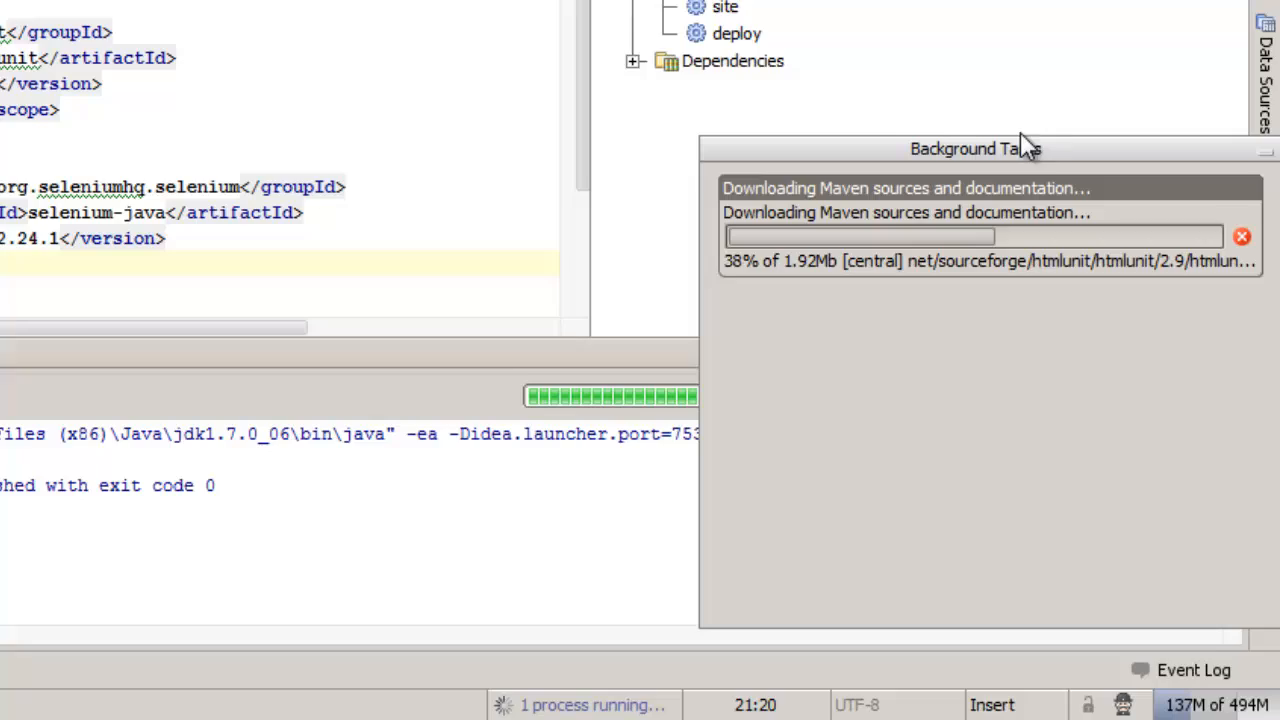
pyautogui.click(1268, 152)
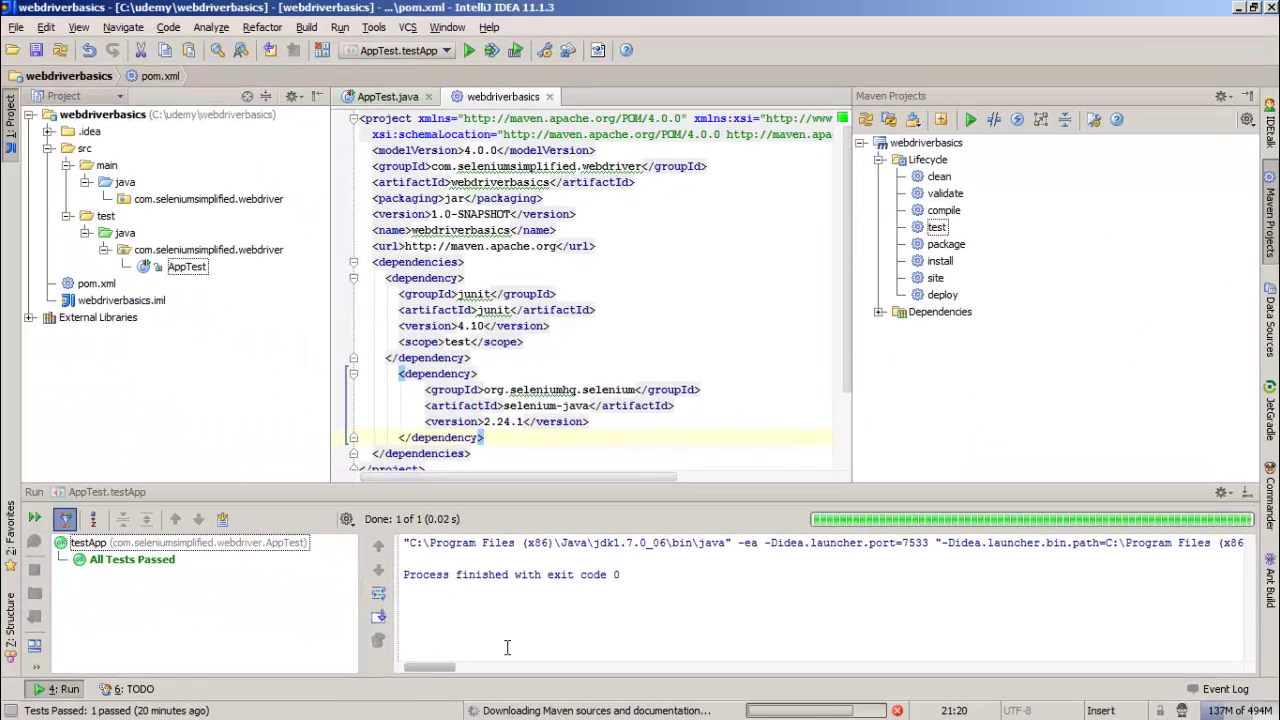
# Check the Selenium downloads page showing 2.25.0 as the current release.
pyautogui.hotkey('alt', 'Tab')
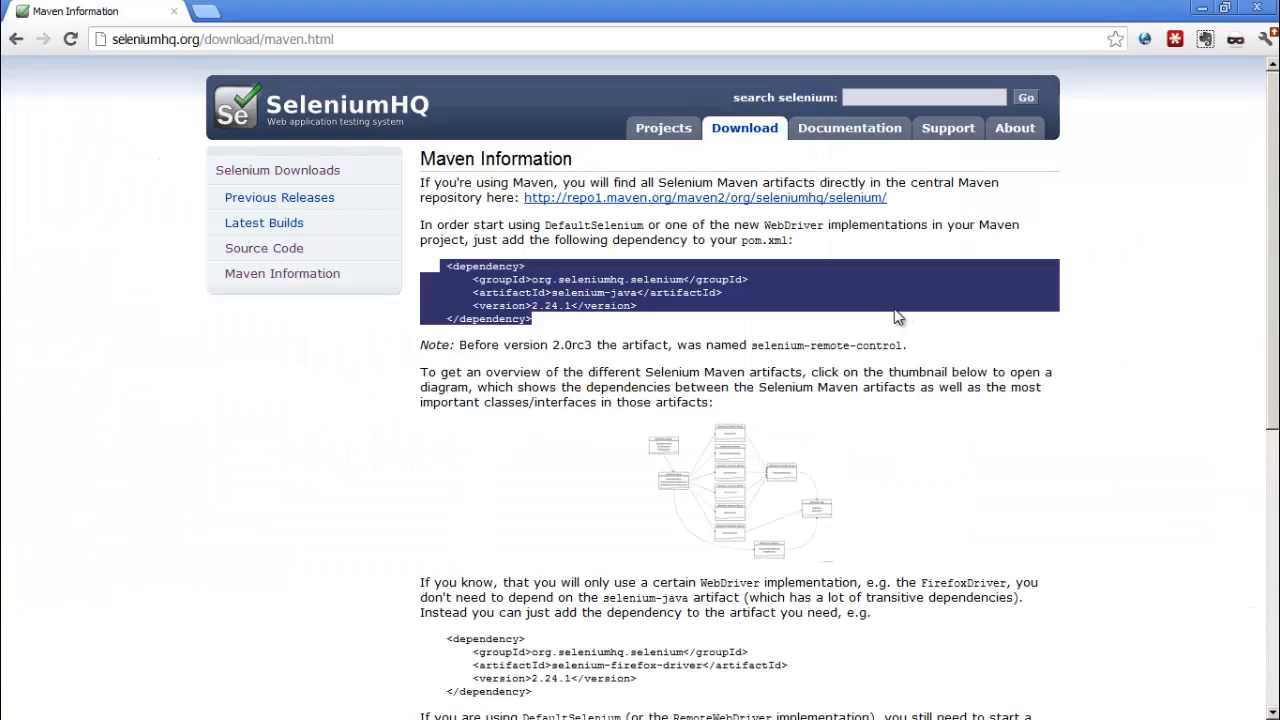
pyautogui.click(744, 128)
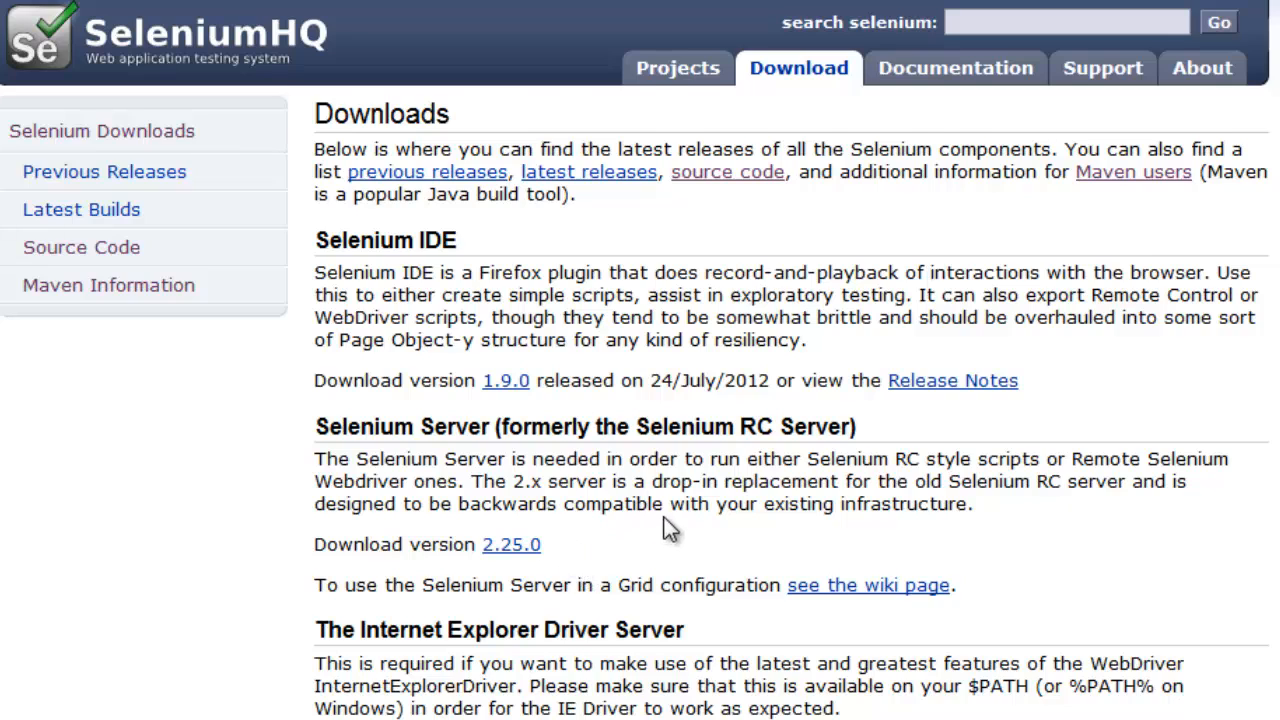
pyautogui.scroll(-3, 665, 530)
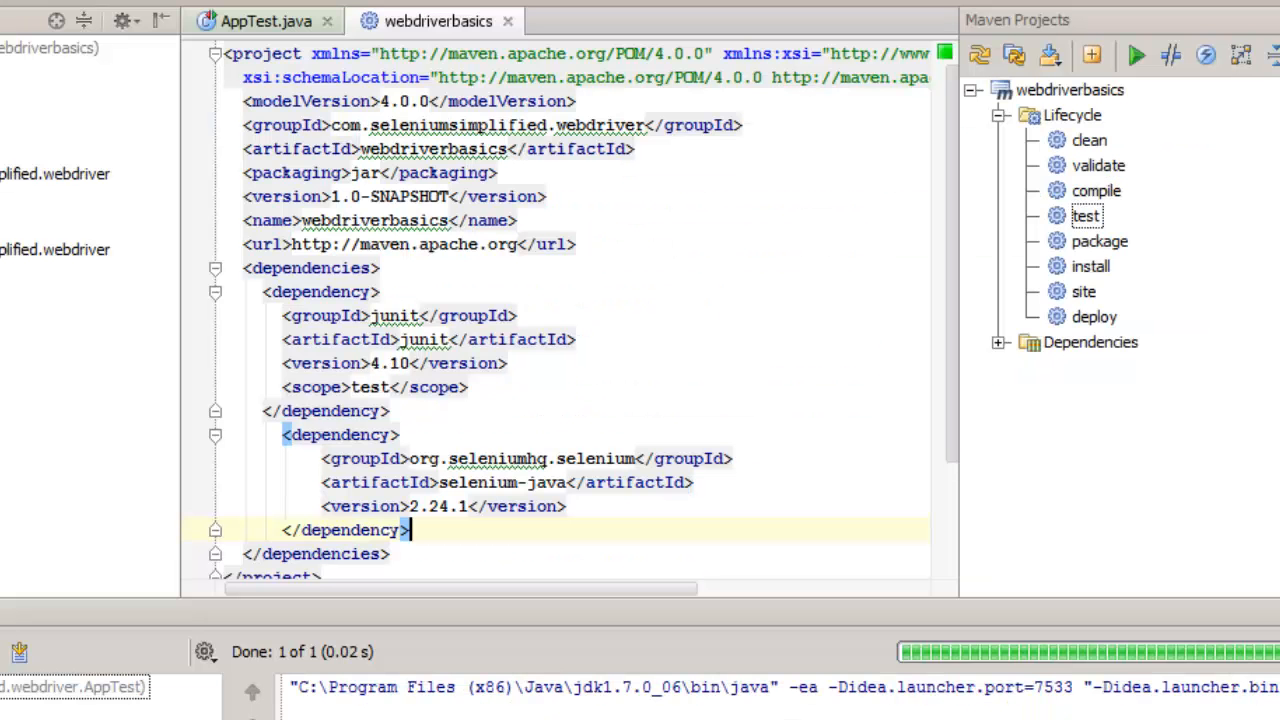
# Edit the selenium-java version value in pom.xml from 2.24.1 to 2.25.0.
pyautogui.click(450, 506)
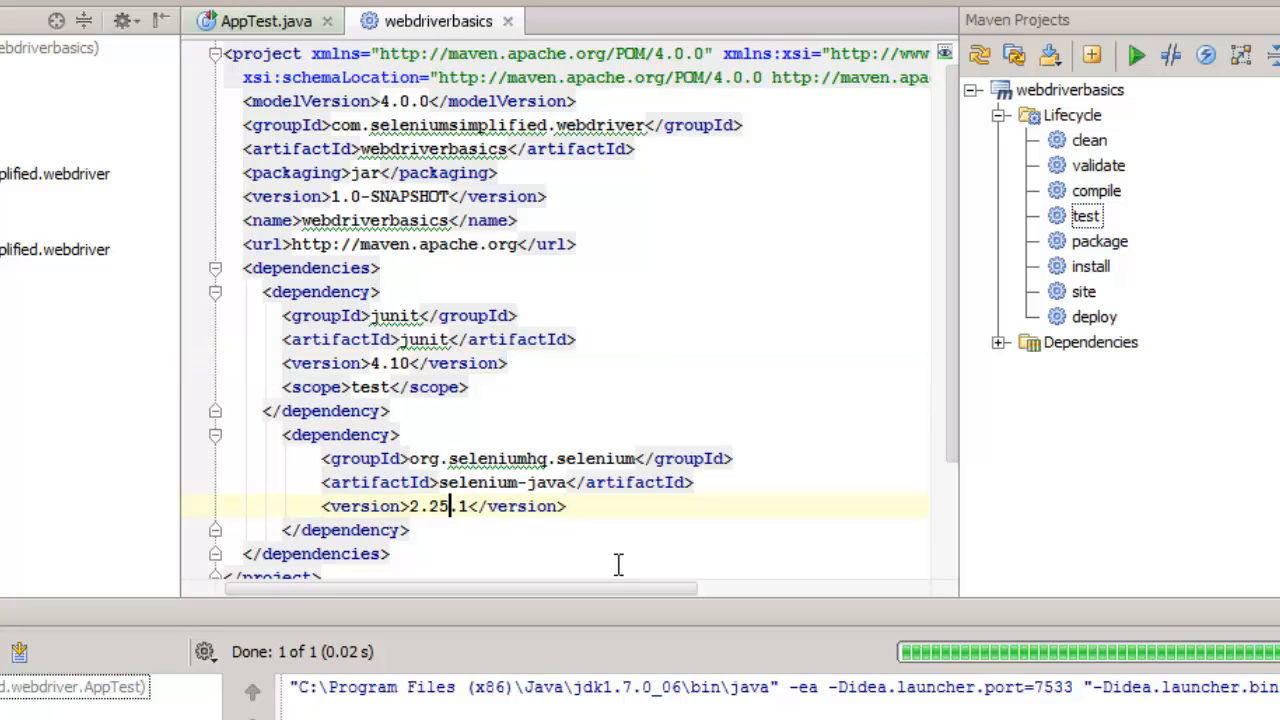
pyautogui.write('5.0')
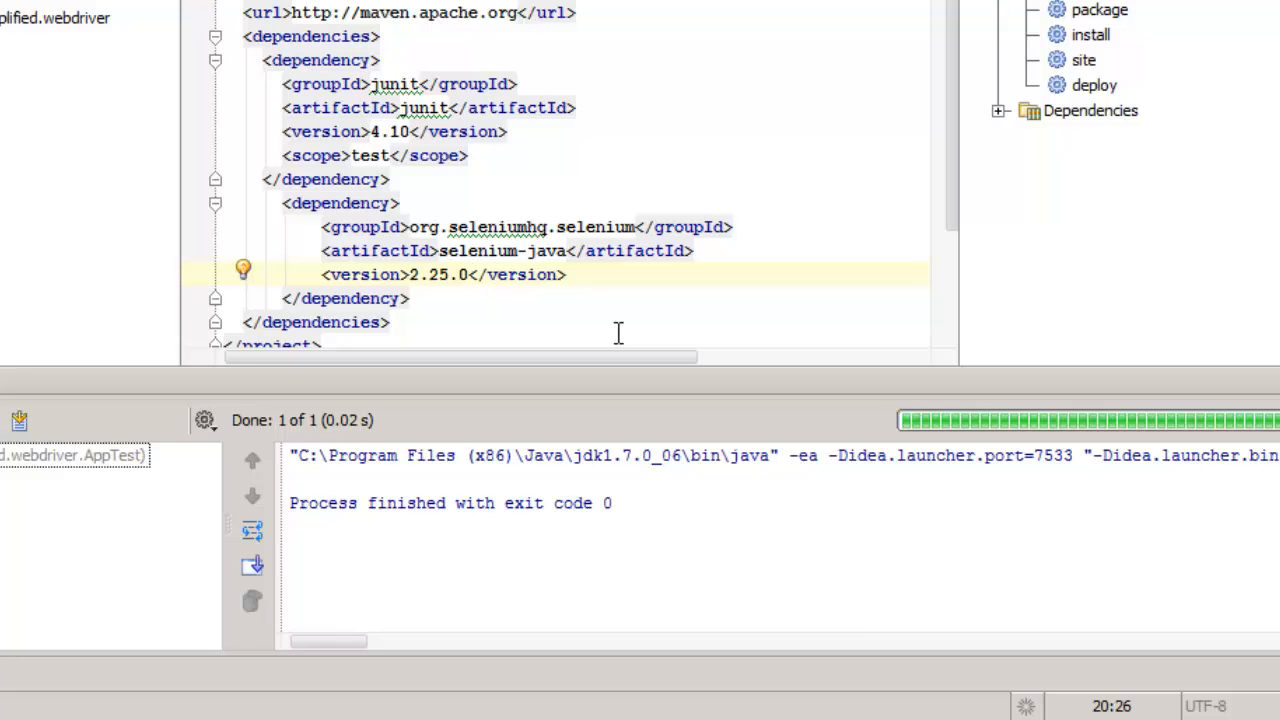
pyautogui.press('Left')
pyautogui.press('Left')
pyautogui.press('BackSpace')
pyautogui.write('6')
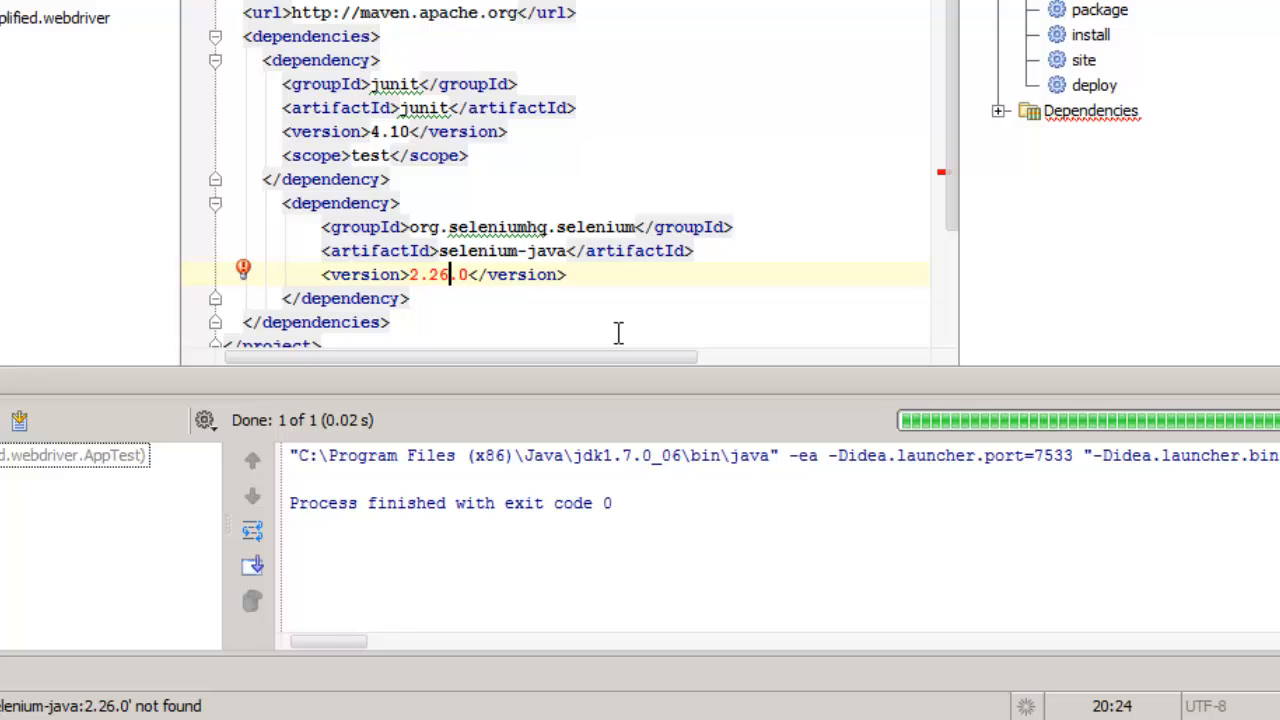
pyautogui.press('BackSpace')
pyautogui.write('5')
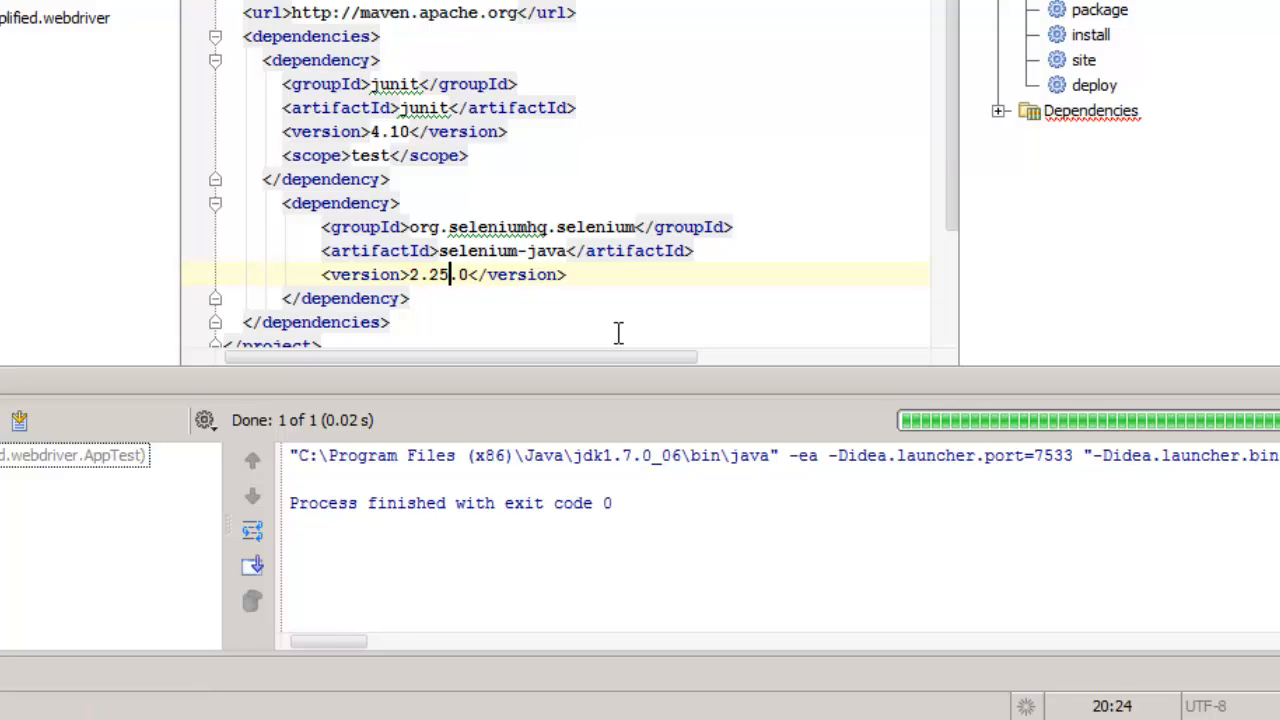